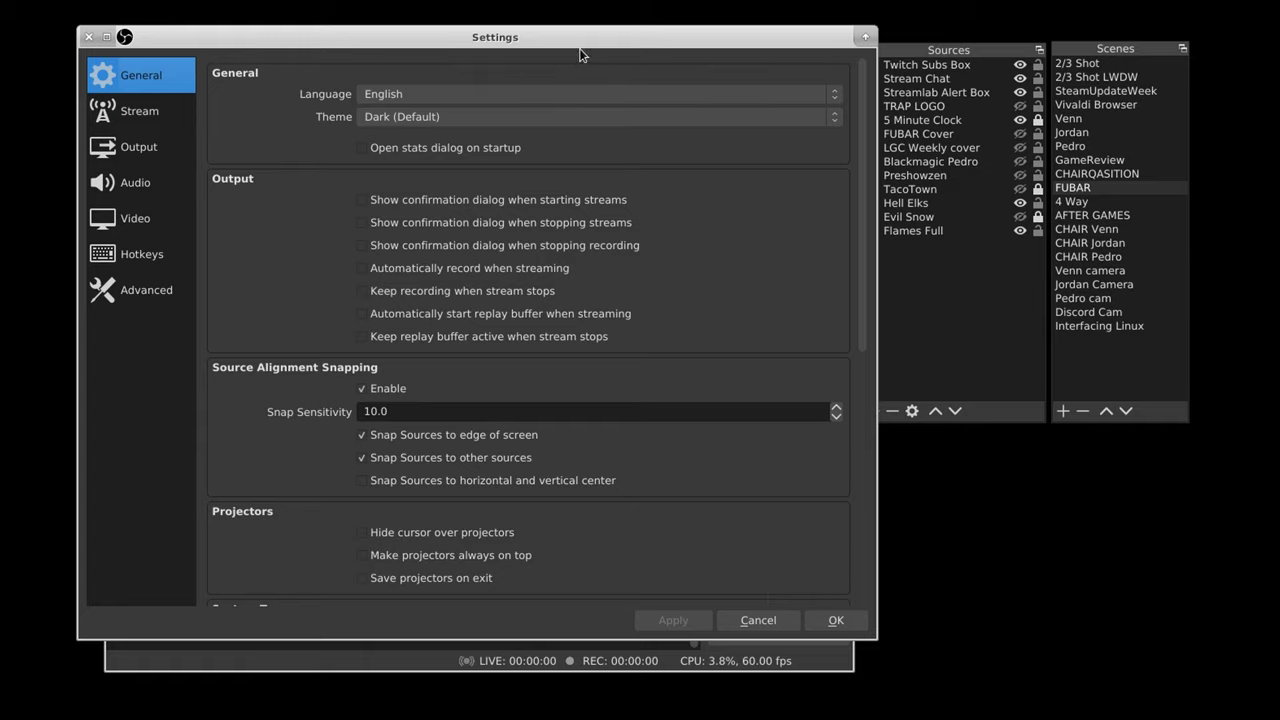
# Set the advanced recording output type to Custom Output (FFmpeg) with the mov container format
pyautogui.click(138, 147)
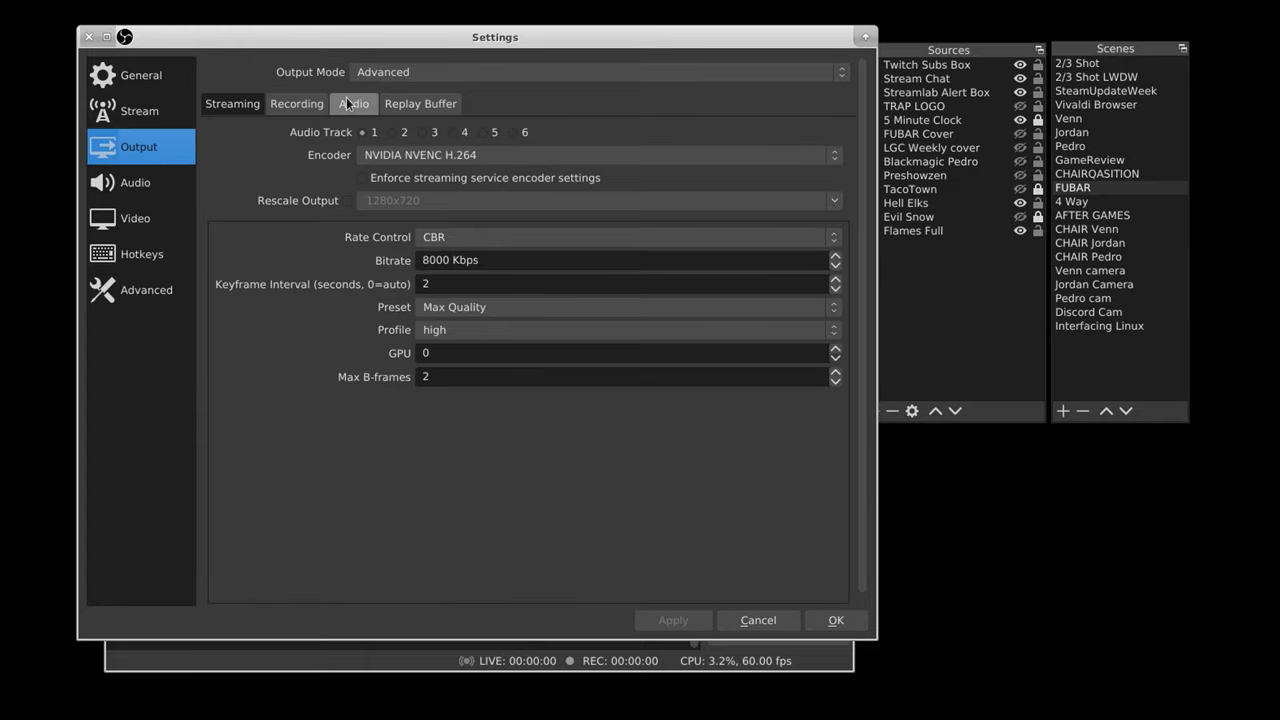
pyautogui.click(301, 106)
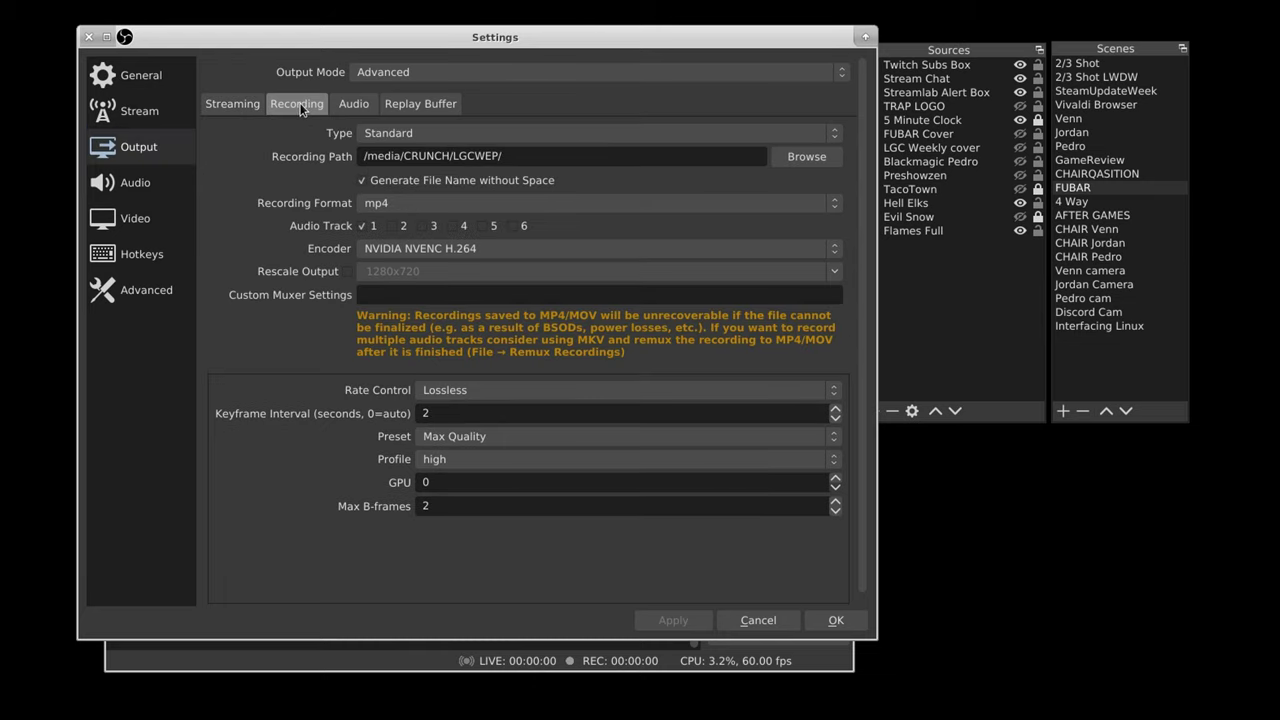
pyautogui.click(481, 134)
pyautogui.click(477, 156)
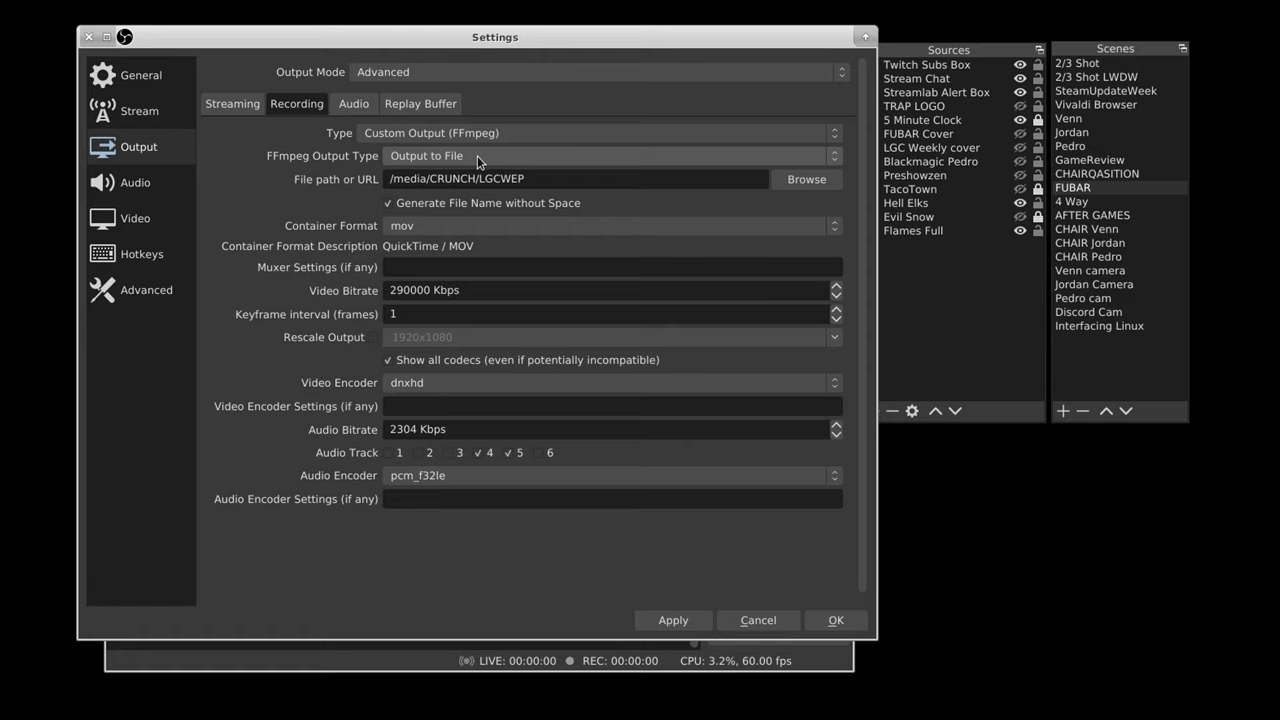
pyautogui.click(502, 226)
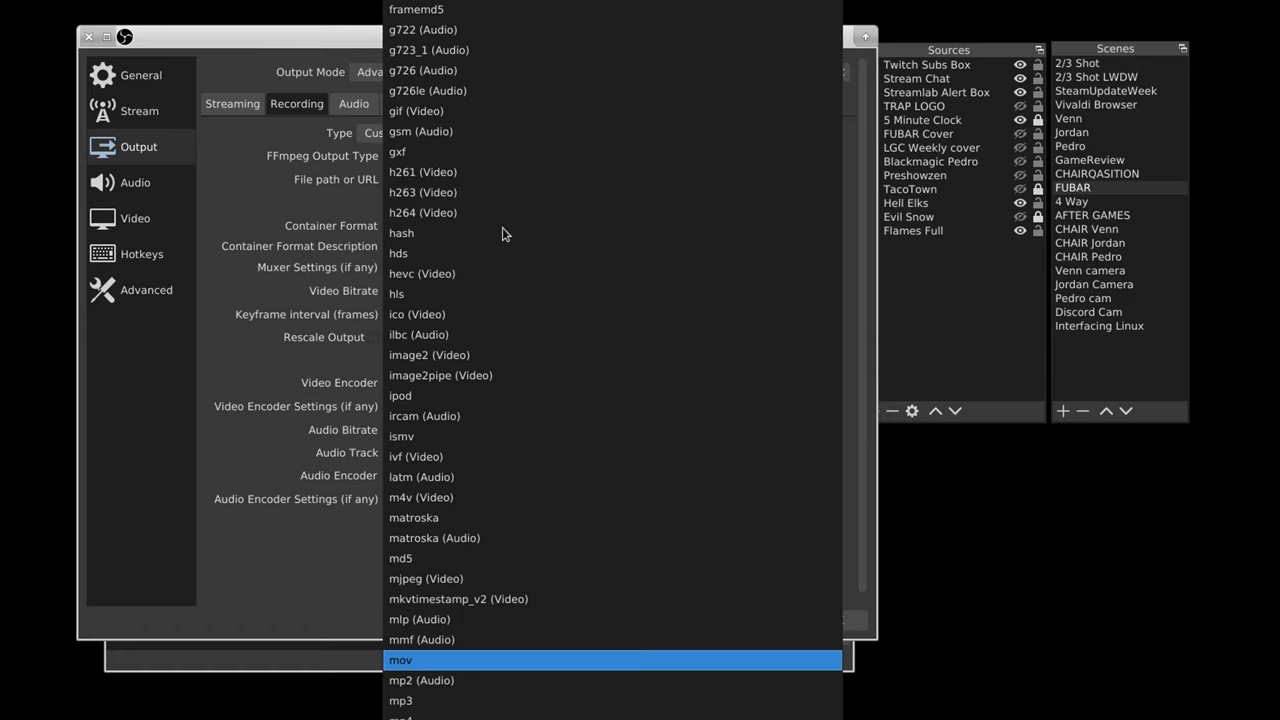
pyautogui.click(405, 662)
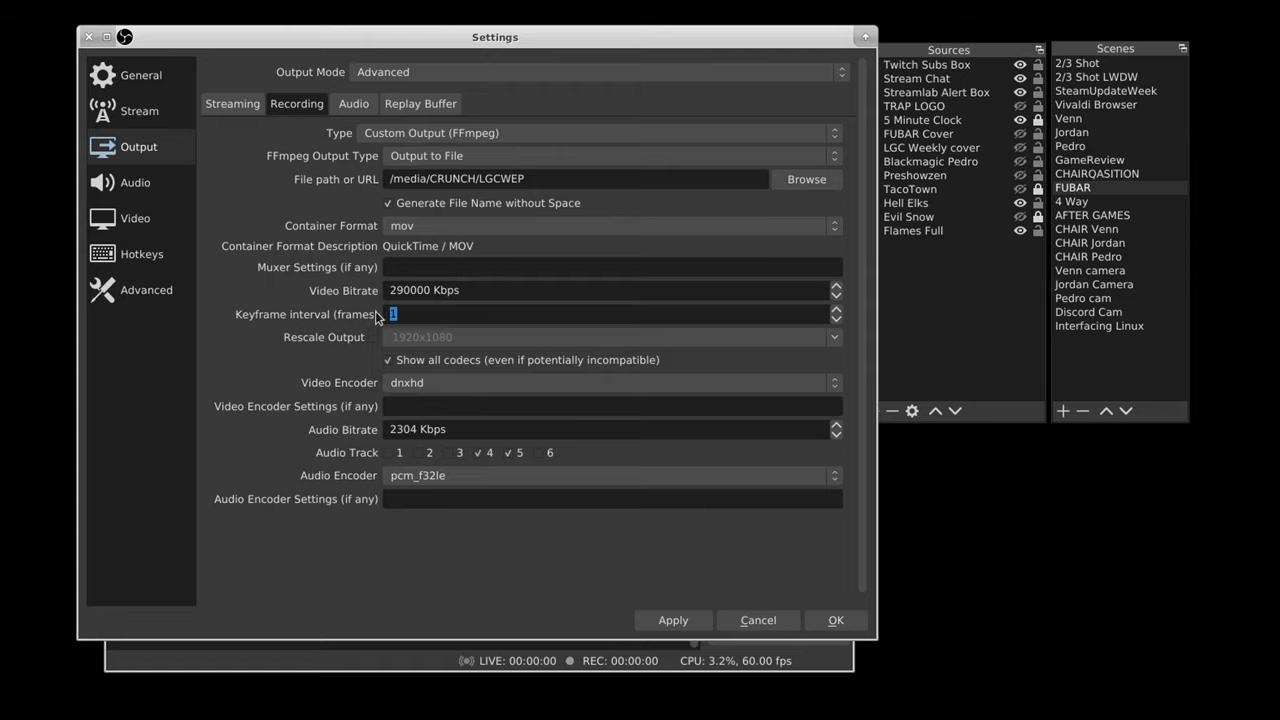
# Set the keyframe interval to 1, the video encoder to dnxhd and the audio encoder to pcm_f32le, and save the settings
pyautogui.click(443, 313)
pyautogui.click(436, 384)
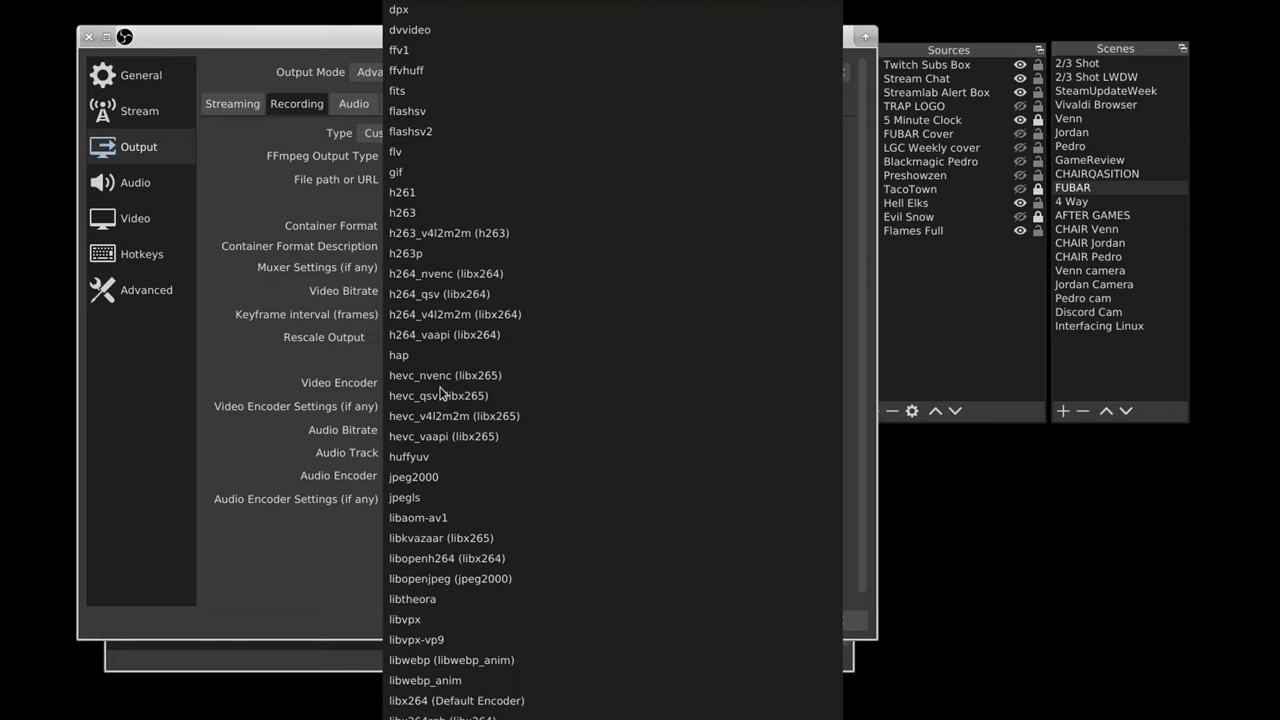
pyautogui.click(530, 7)
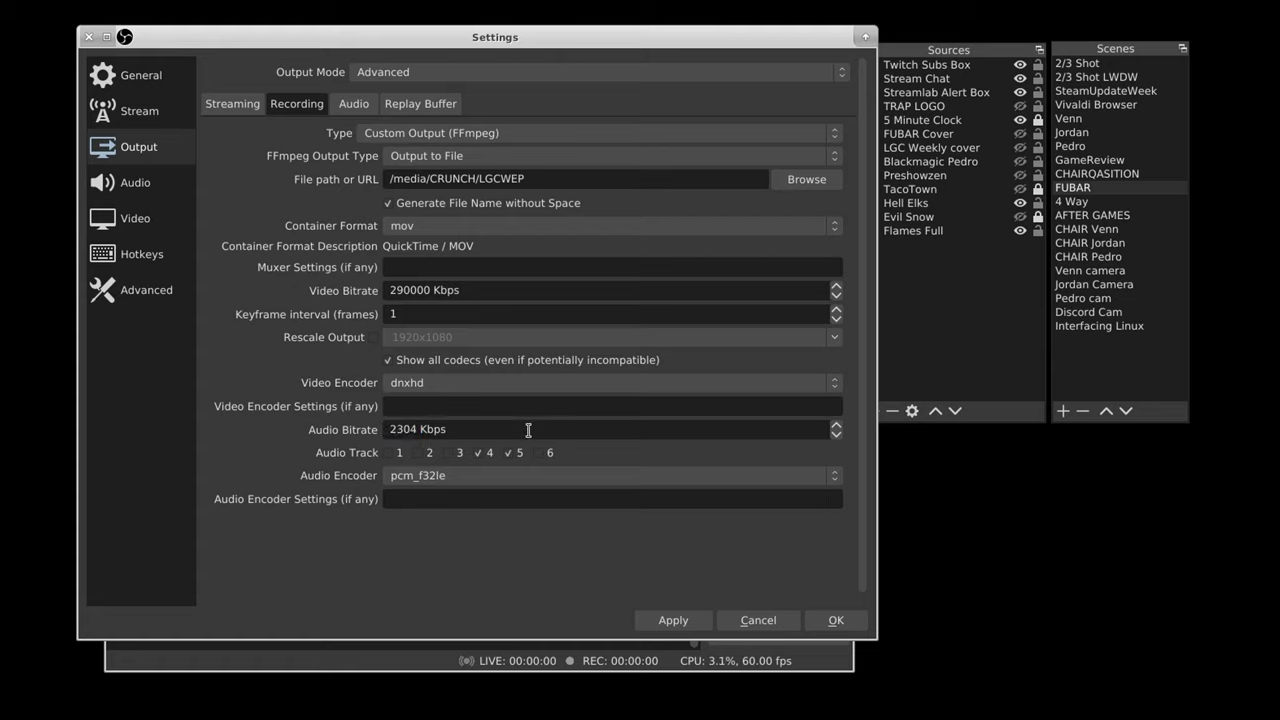
pyautogui.click(734, 477)
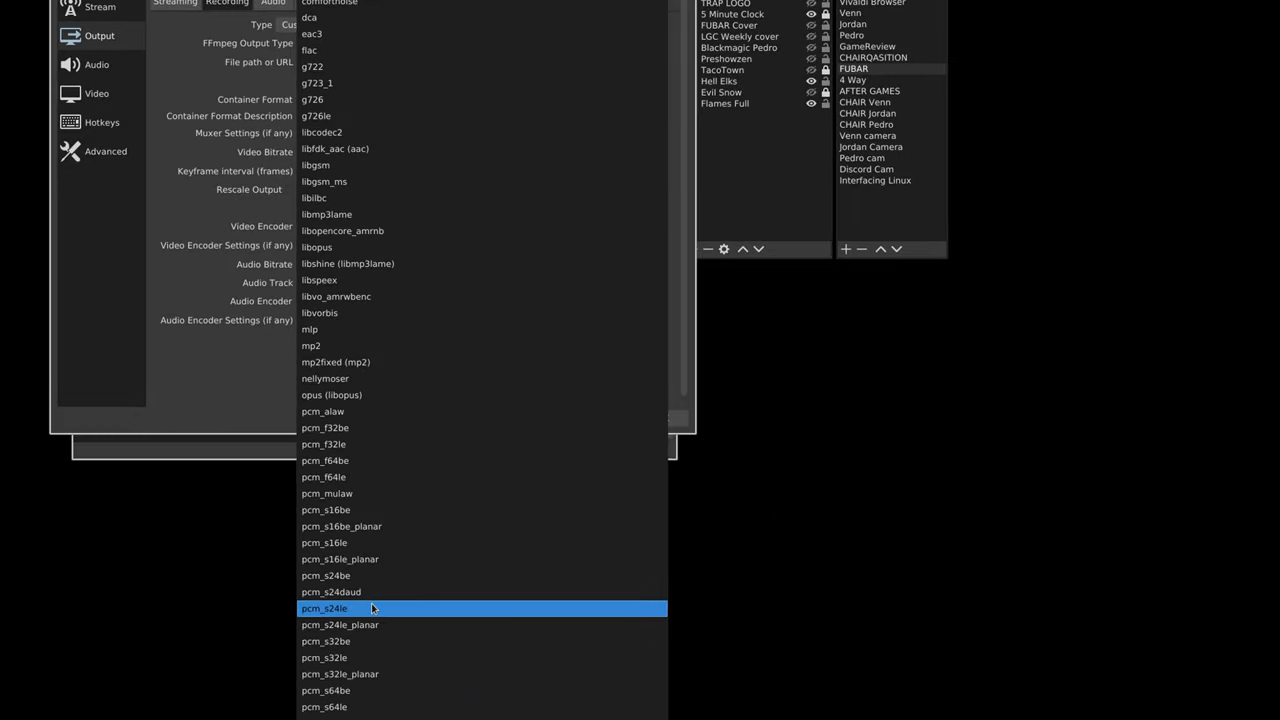
pyautogui.click(370, 444)
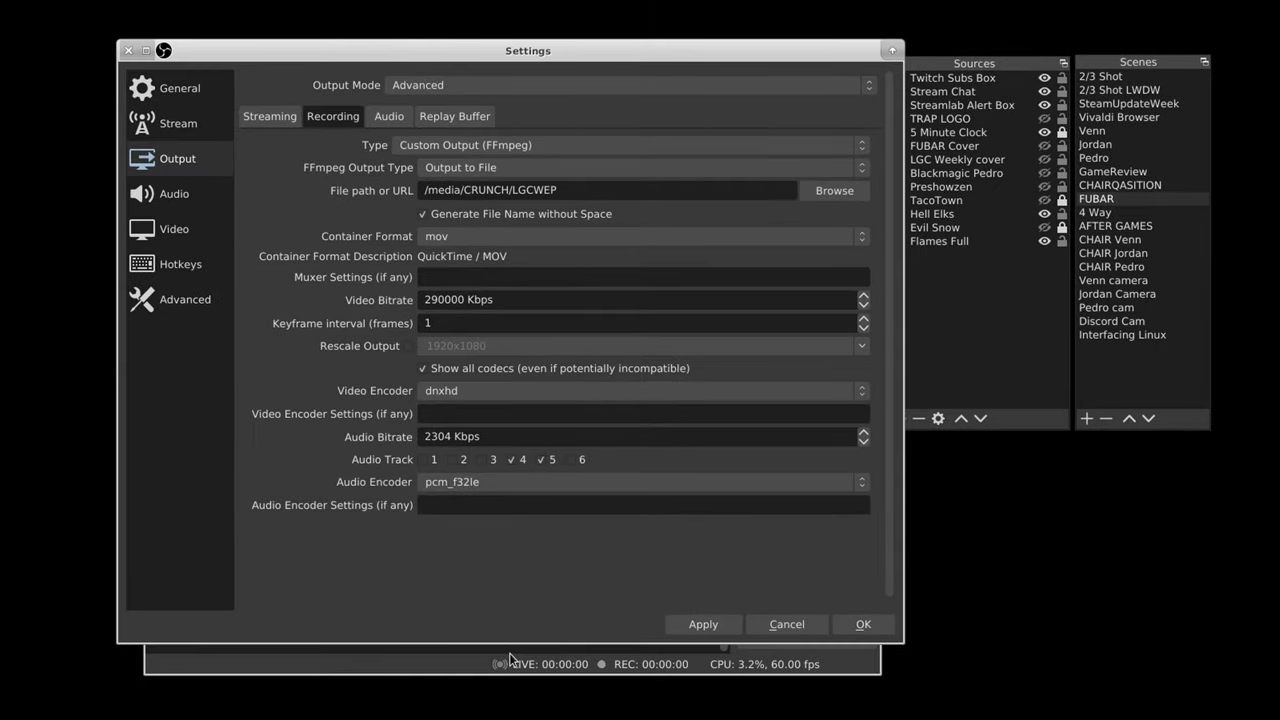
pyautogui.click(707, 632)
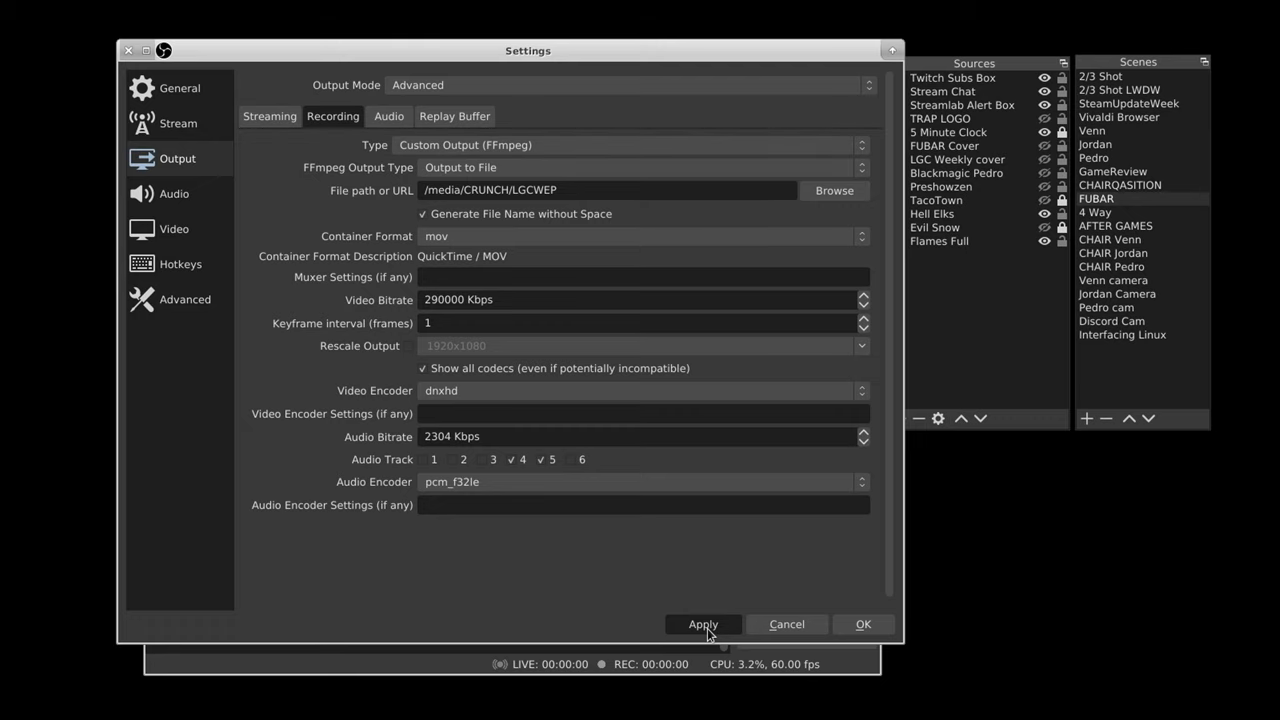
pyautogui.click(864, 626)
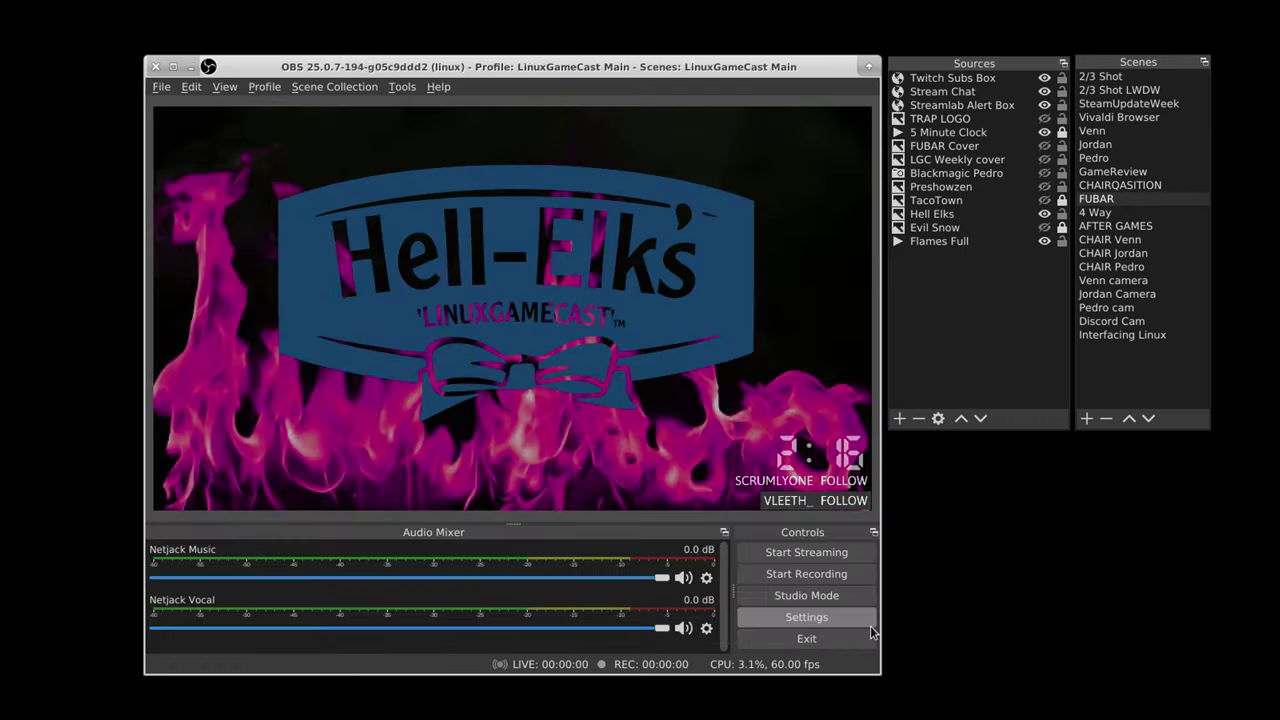
# Record a short test clip of the current scene and exit OBS
pyautogui.click(831, 576)
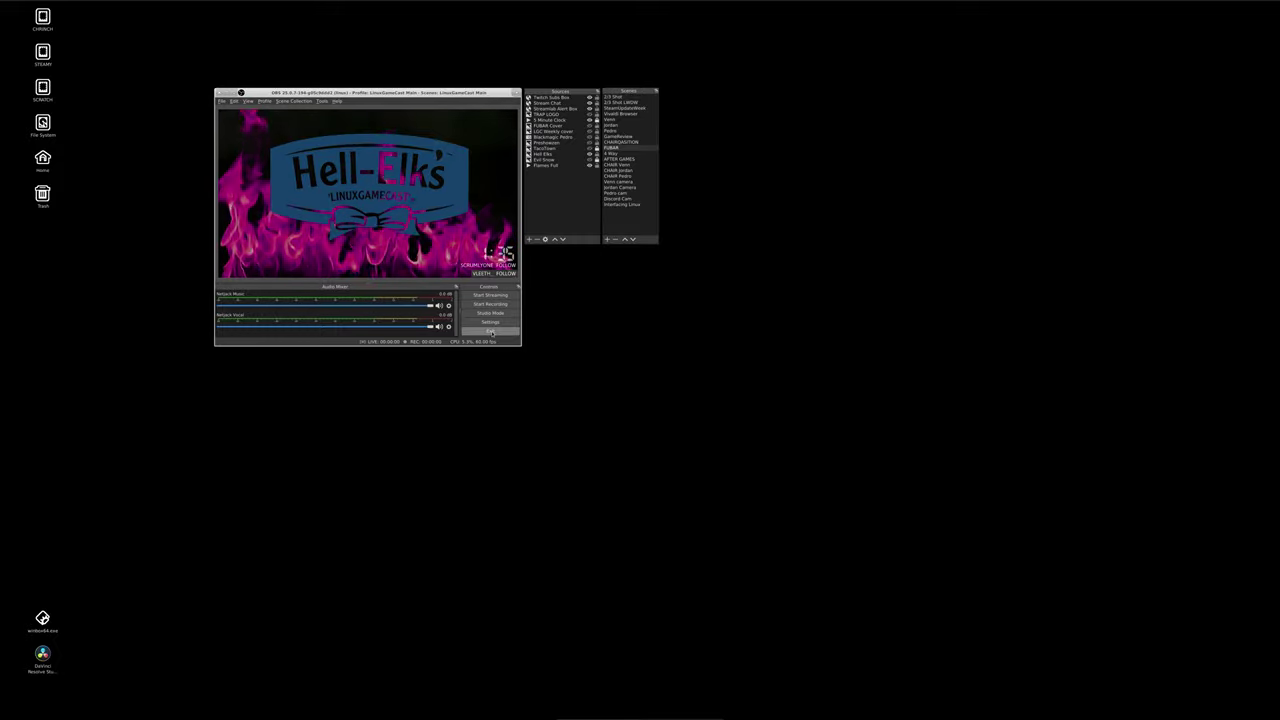
pyautogui.click(491, 332)
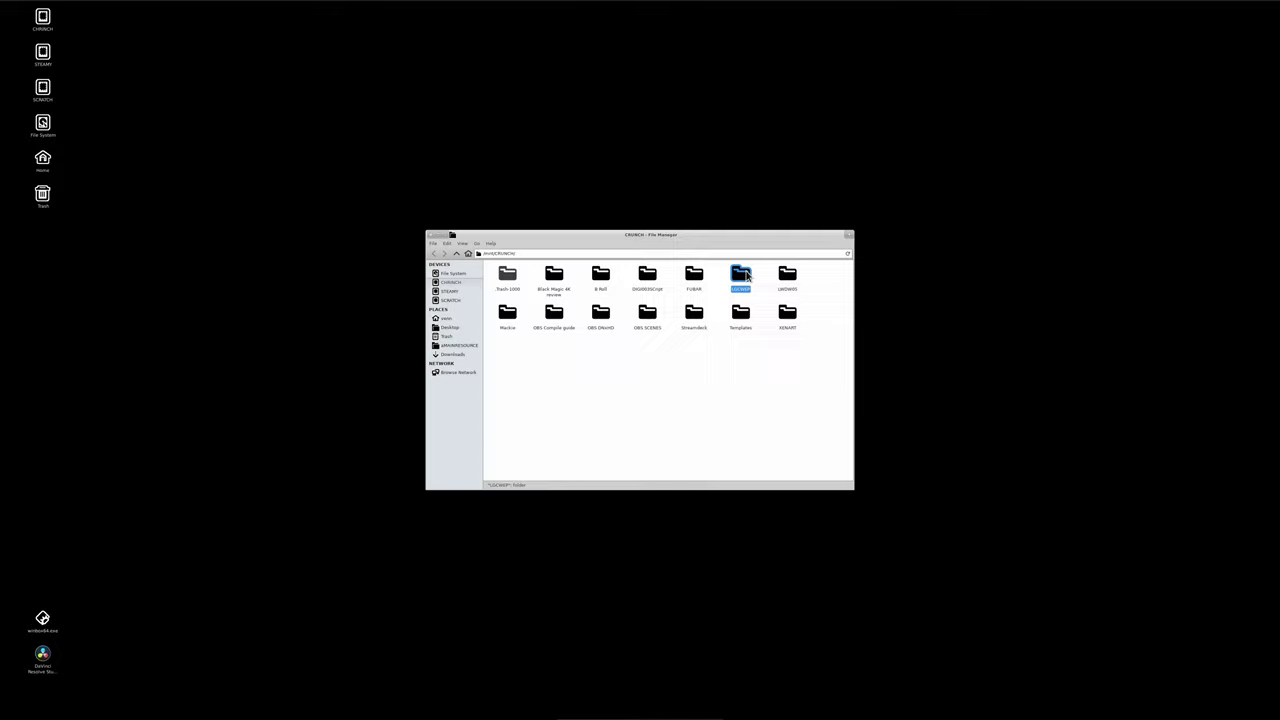
# Switch to the file manager and open 2020-06-16_15-15-31.mov from the LGCWEP folder in the media player
pyautogui.doubleClick(745, 272)
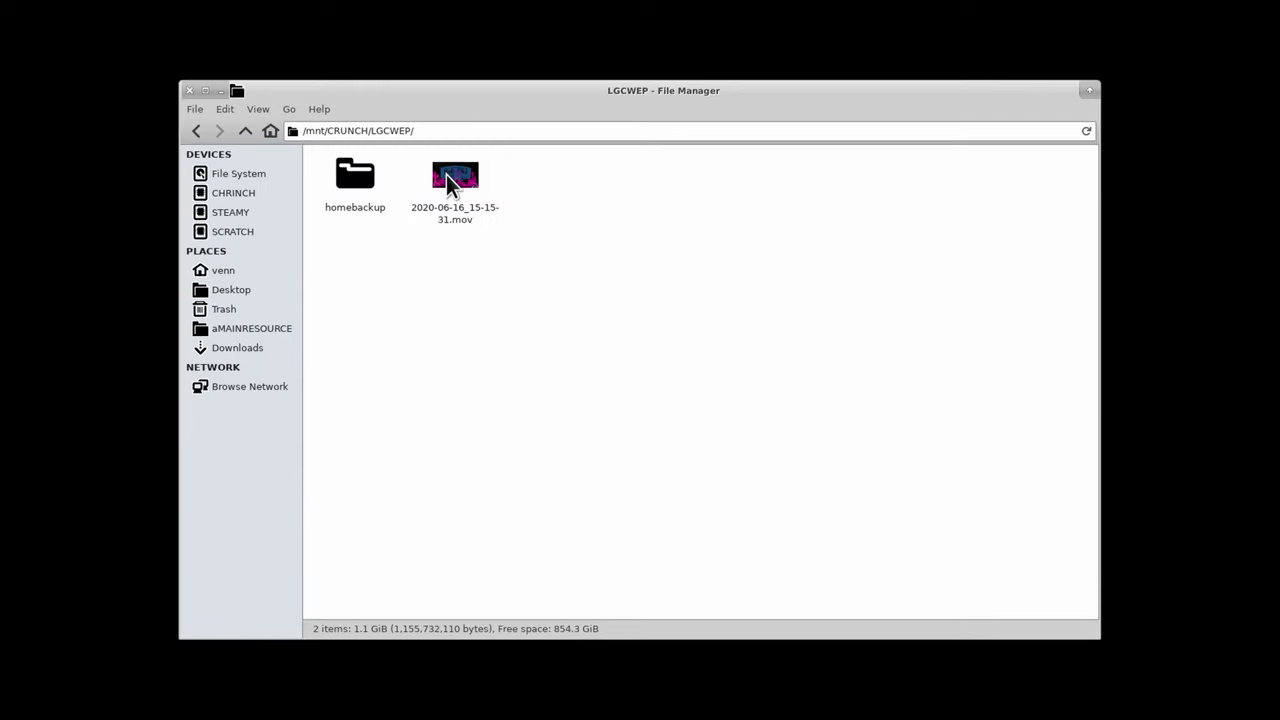
pyautogui.click(447, 180)
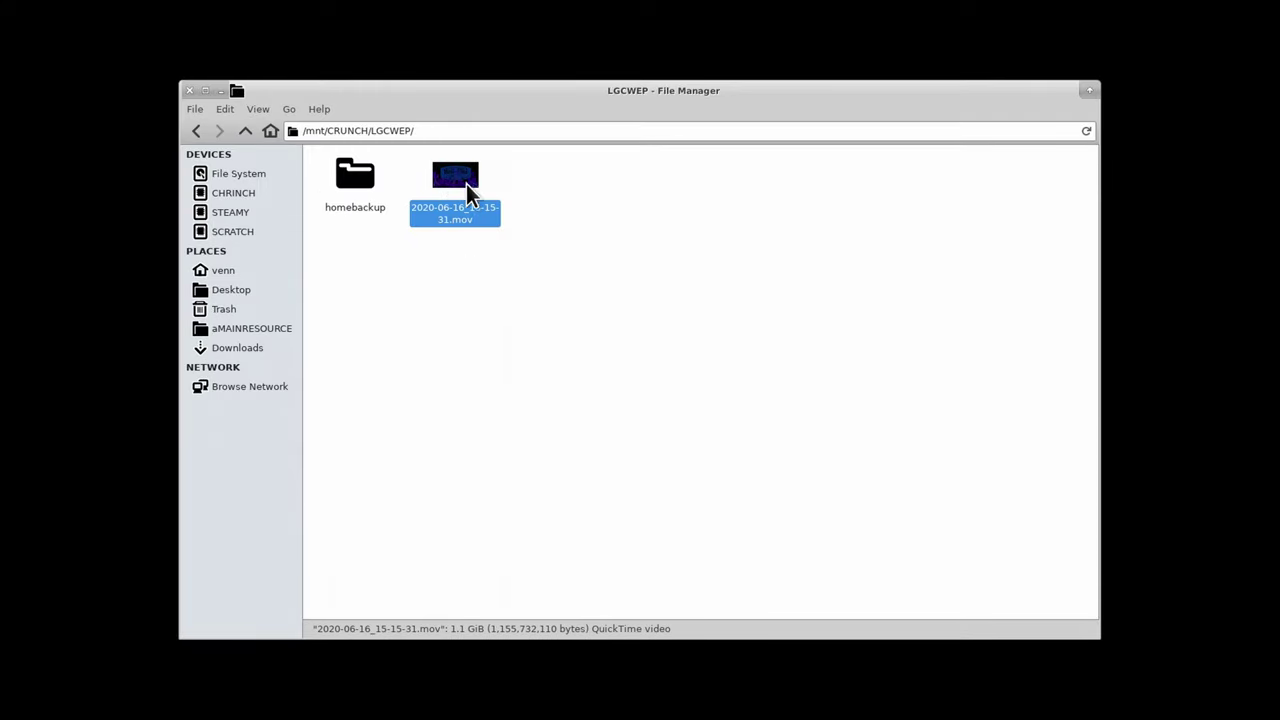
pyautogui.rightClick(466, 180)
pyautogui.click(475, 181)
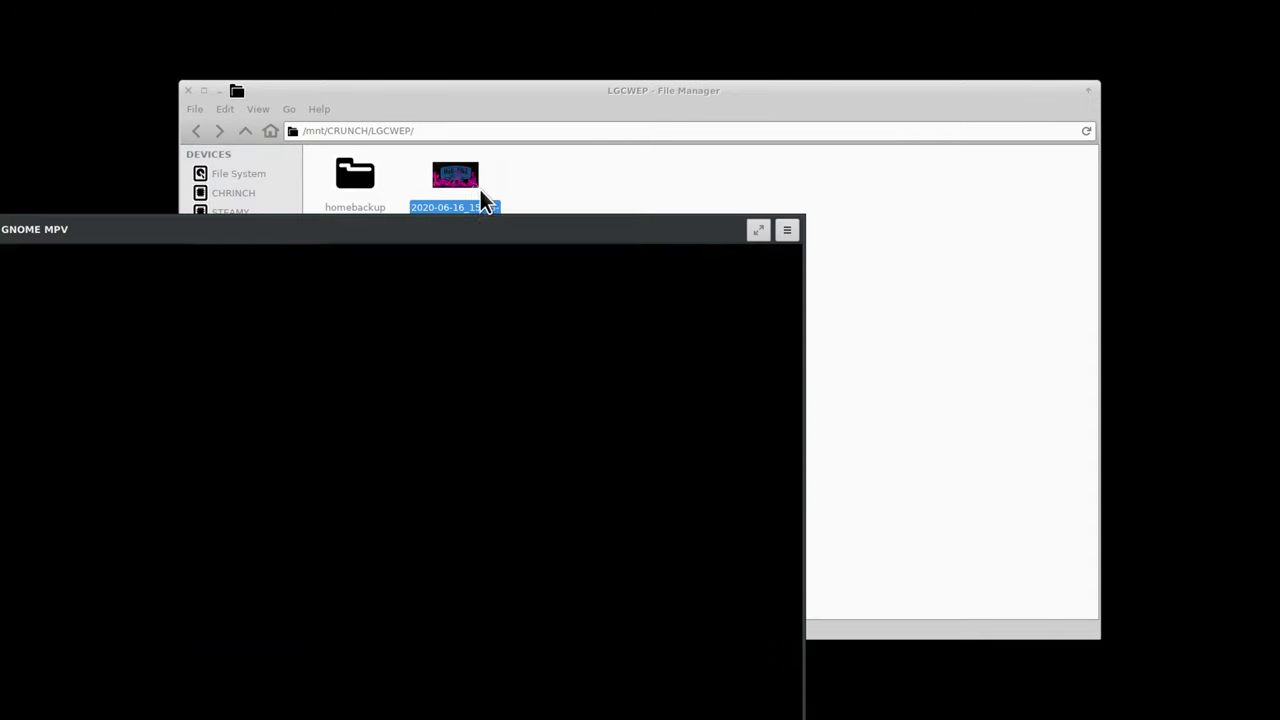
pyautogui.click(689, 214)
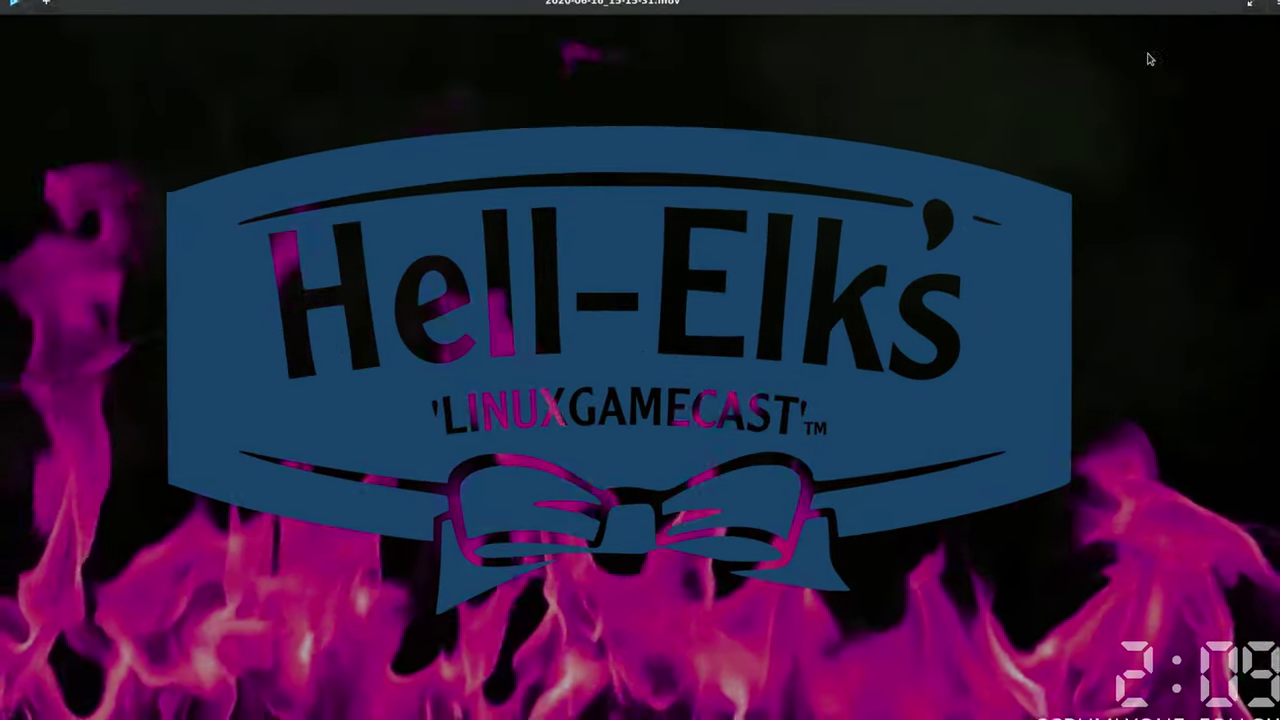
# Skip ahead through the test recording to check its playback, and close the media player
pyautogui.press('Escape')
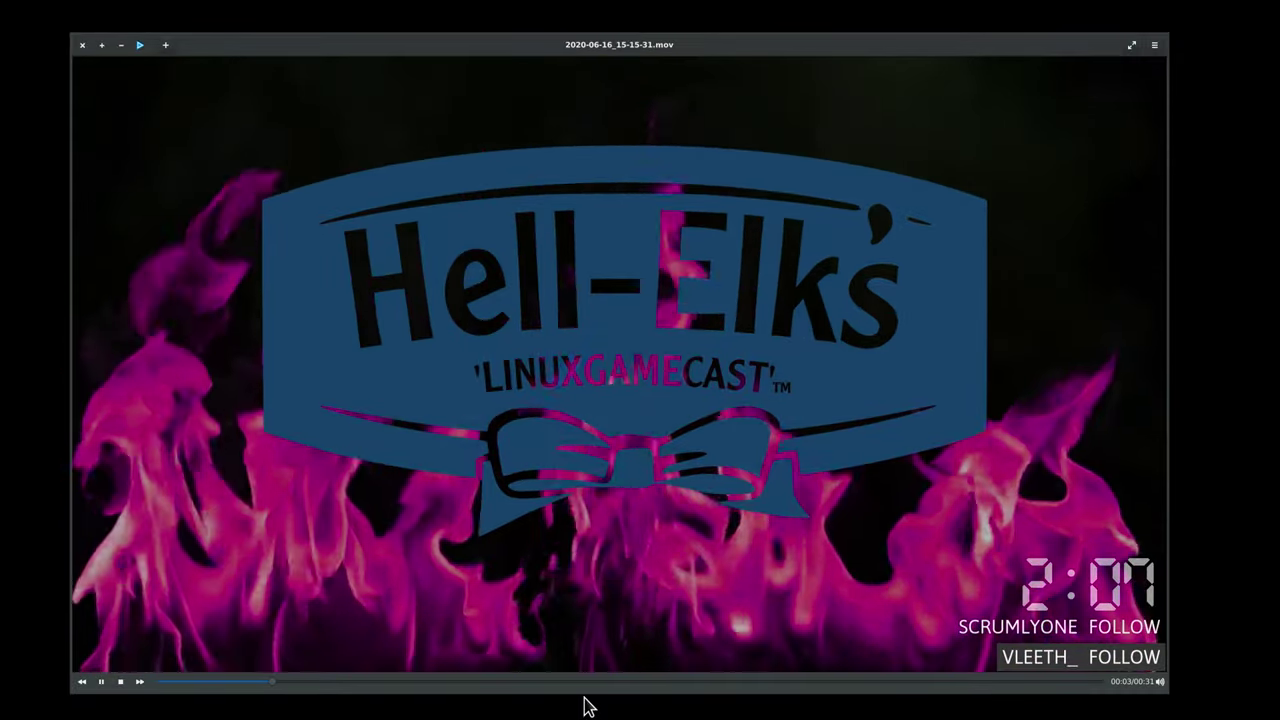
pyautogui.click(606, 690)
pyautogui.click(826, 690)
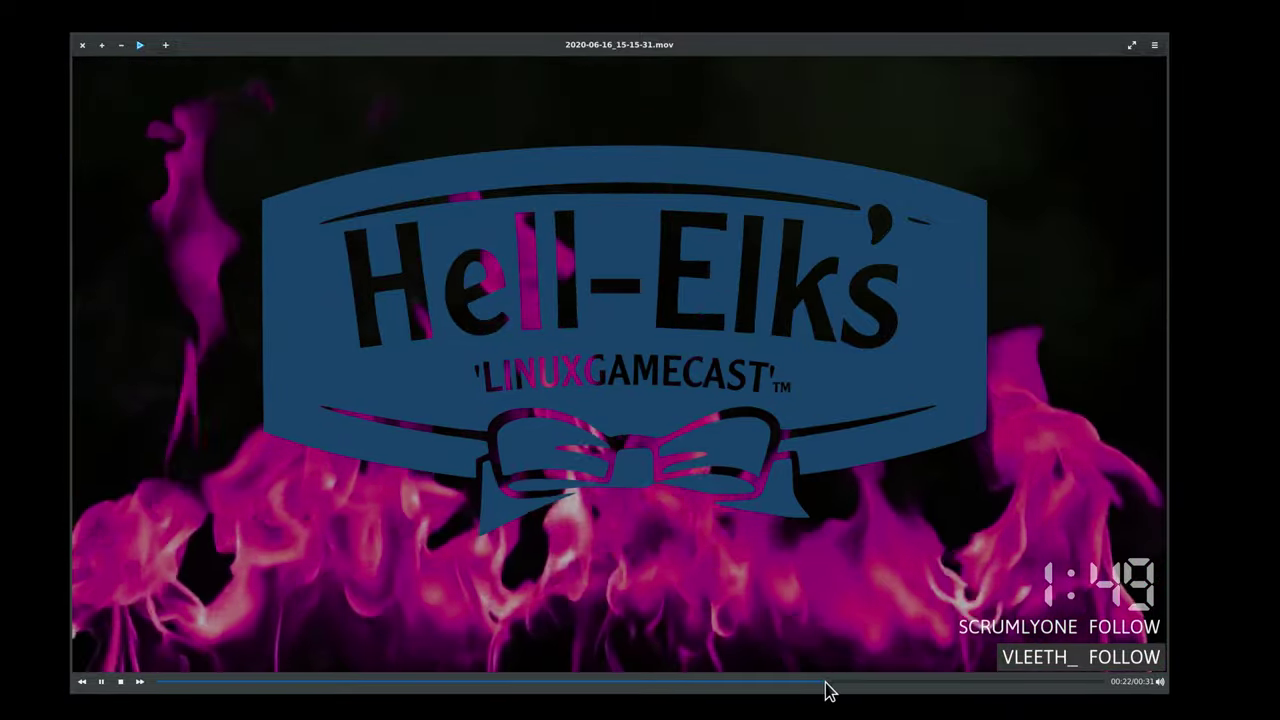
pyautogui.click(83, 45)
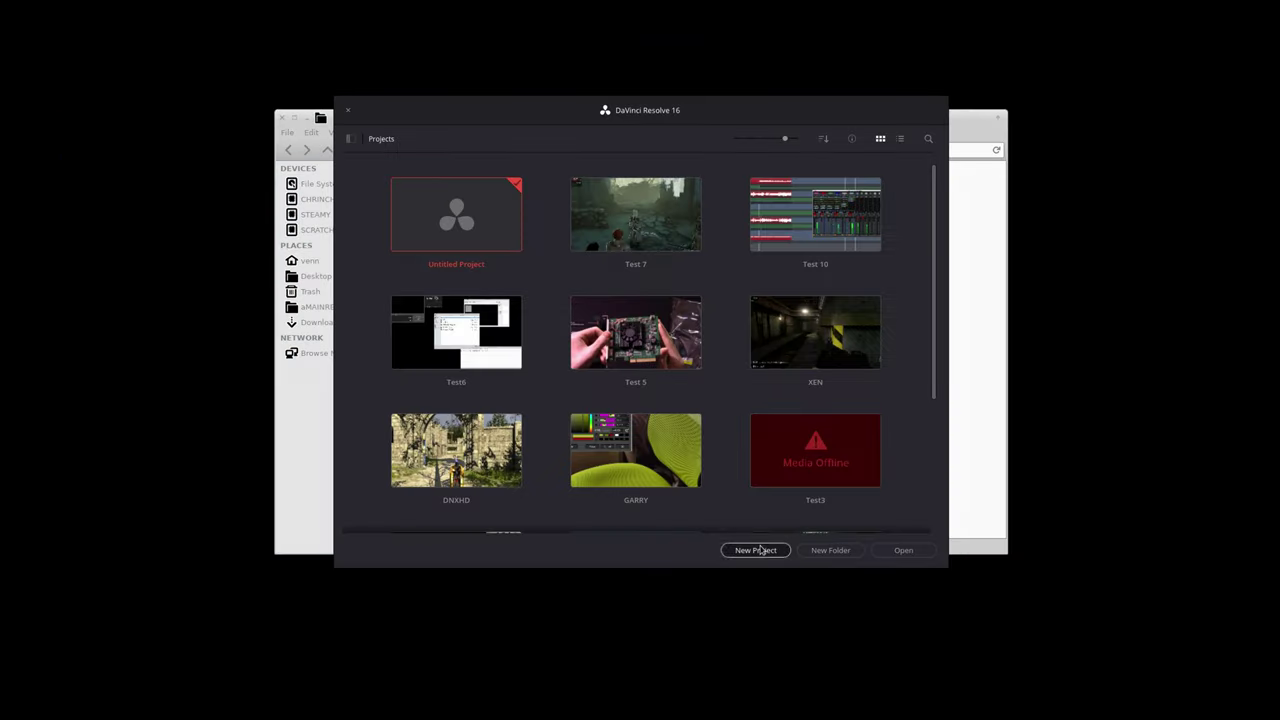
# Create a new DaVinci Resolve project named DNxHD and open its Edit page
pyautogui.click(757, 550)
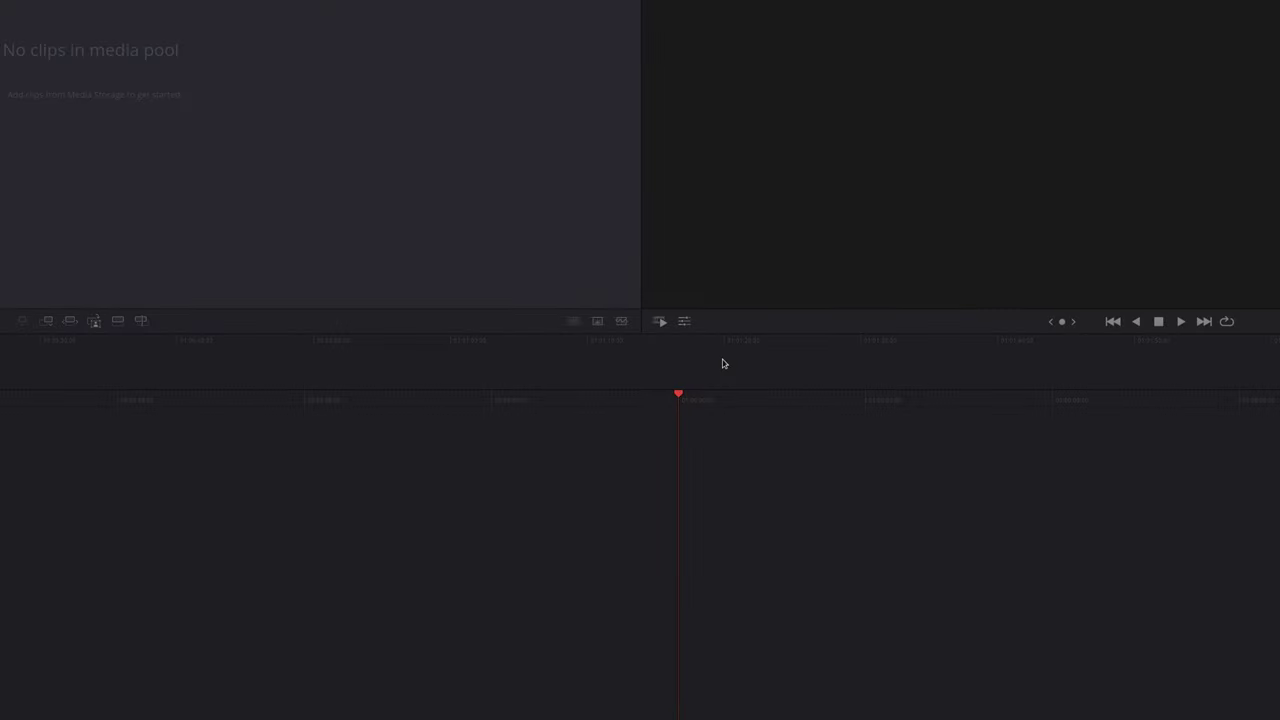
pyautogui.click(600, 713)
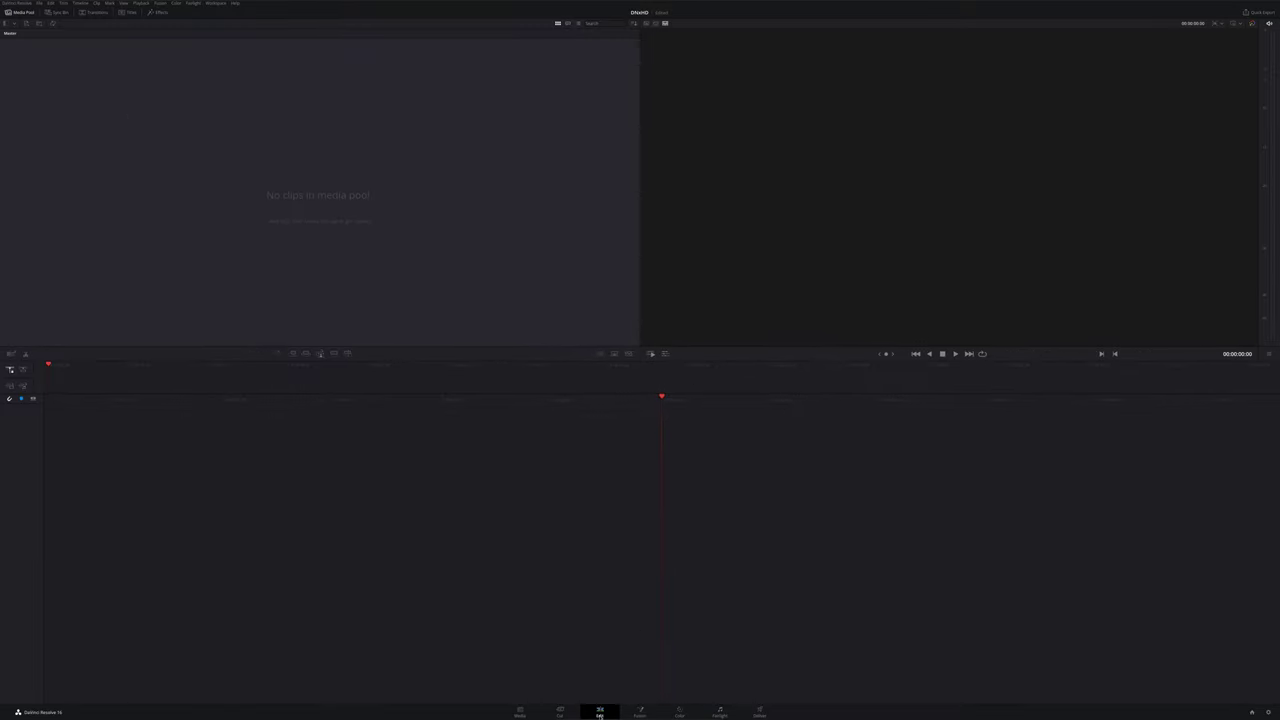
# Import the recorded mov from the file manager into the media pool, changing the project frame rate to match the clip
pyautogui.hotkey('alt', 'Tab')
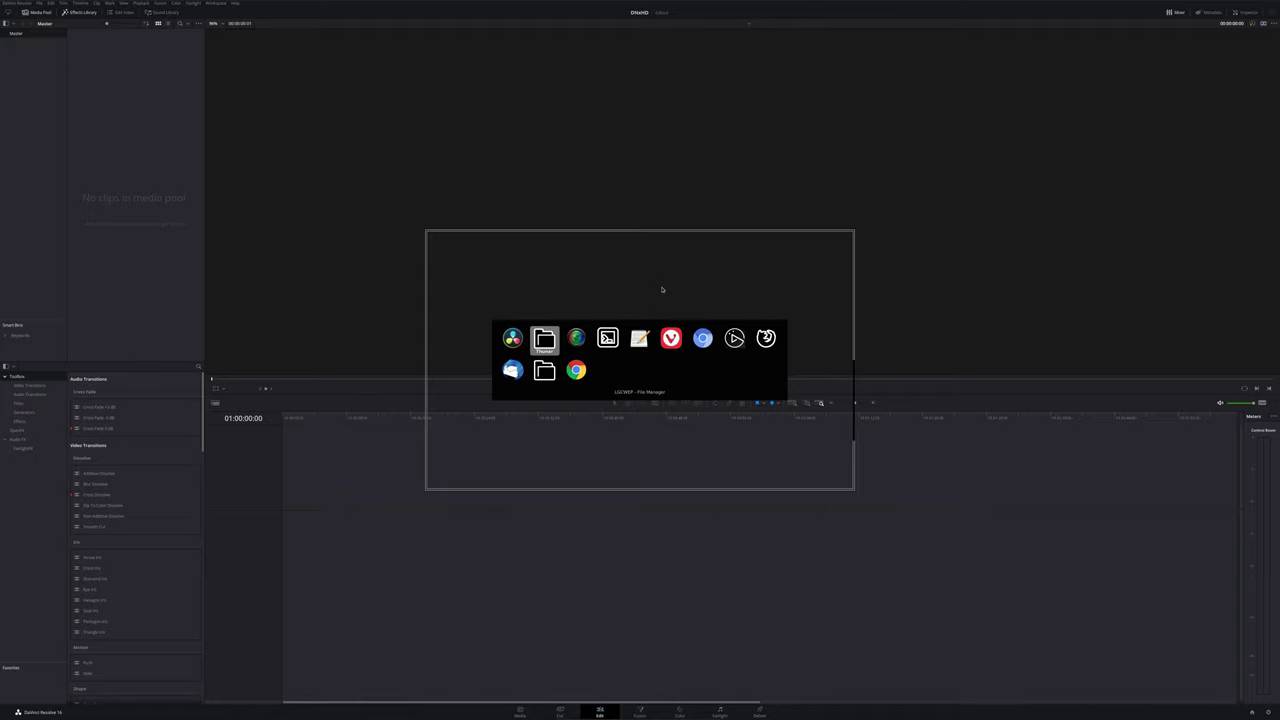
pyautogui.moveTo(554, 278); pyautogui.dragTo(104, 124)
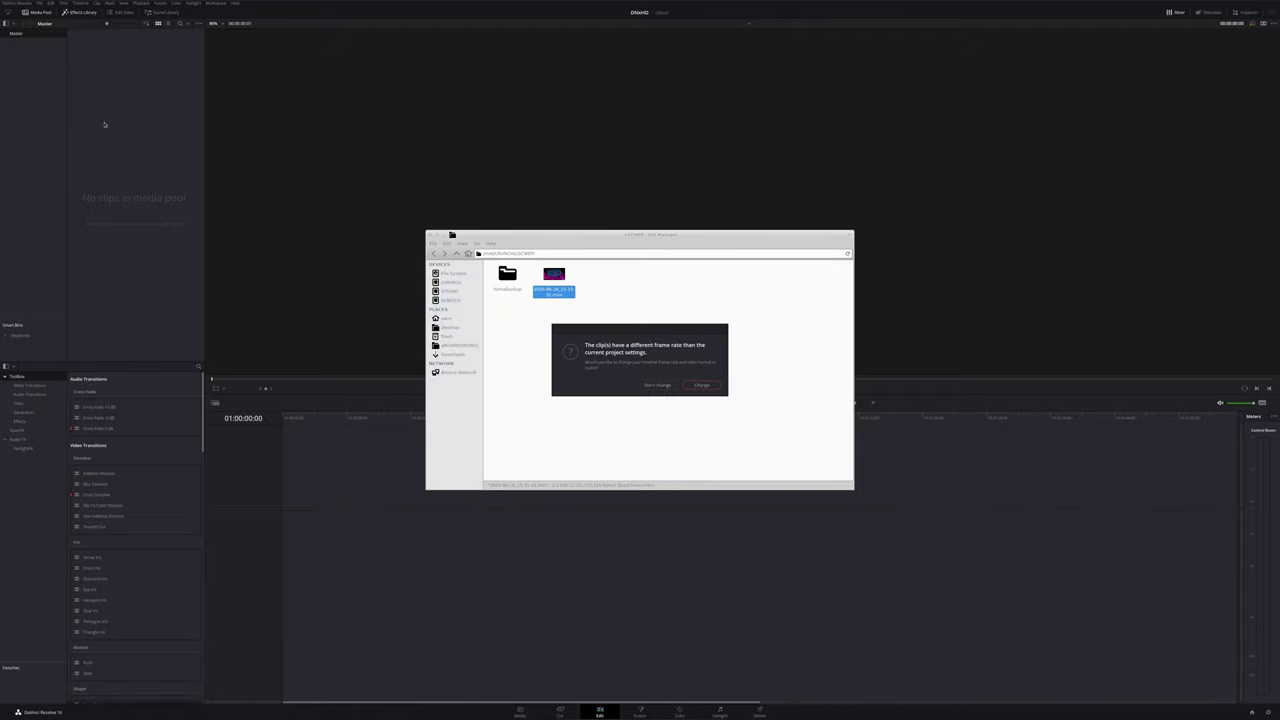
pyautogui.click(702, 386)
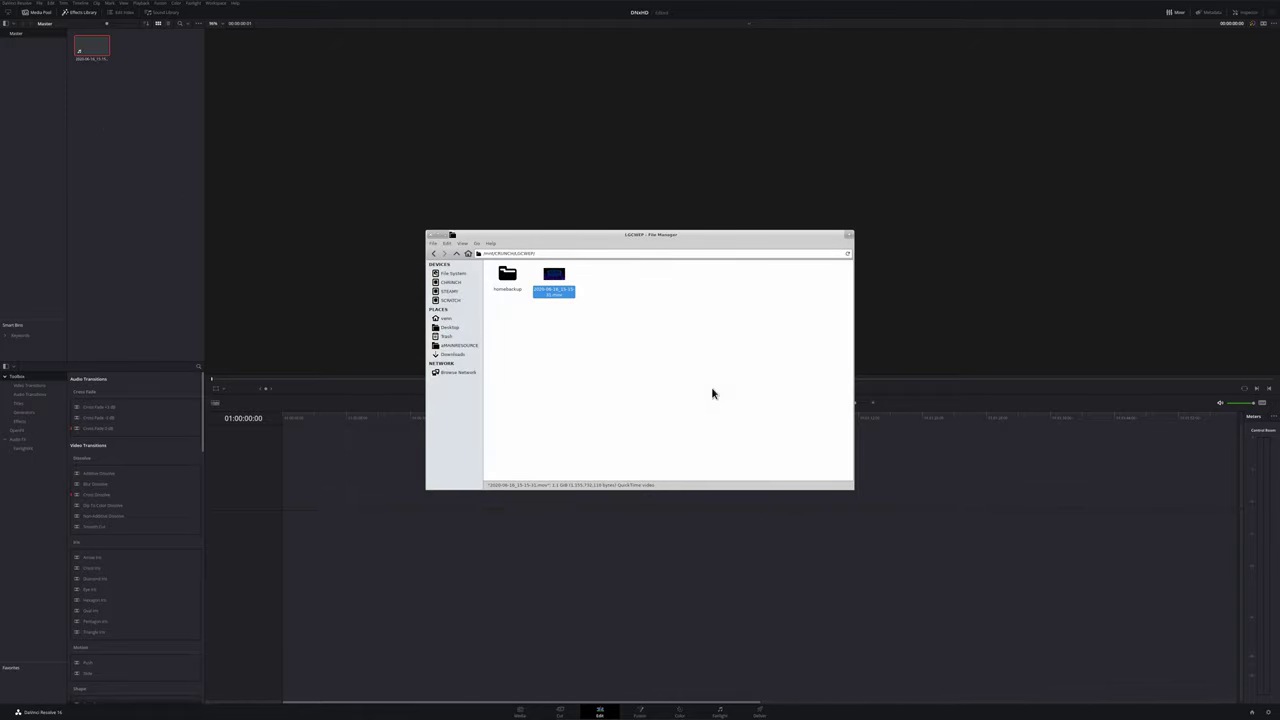
pyautogui.click(446, 231)
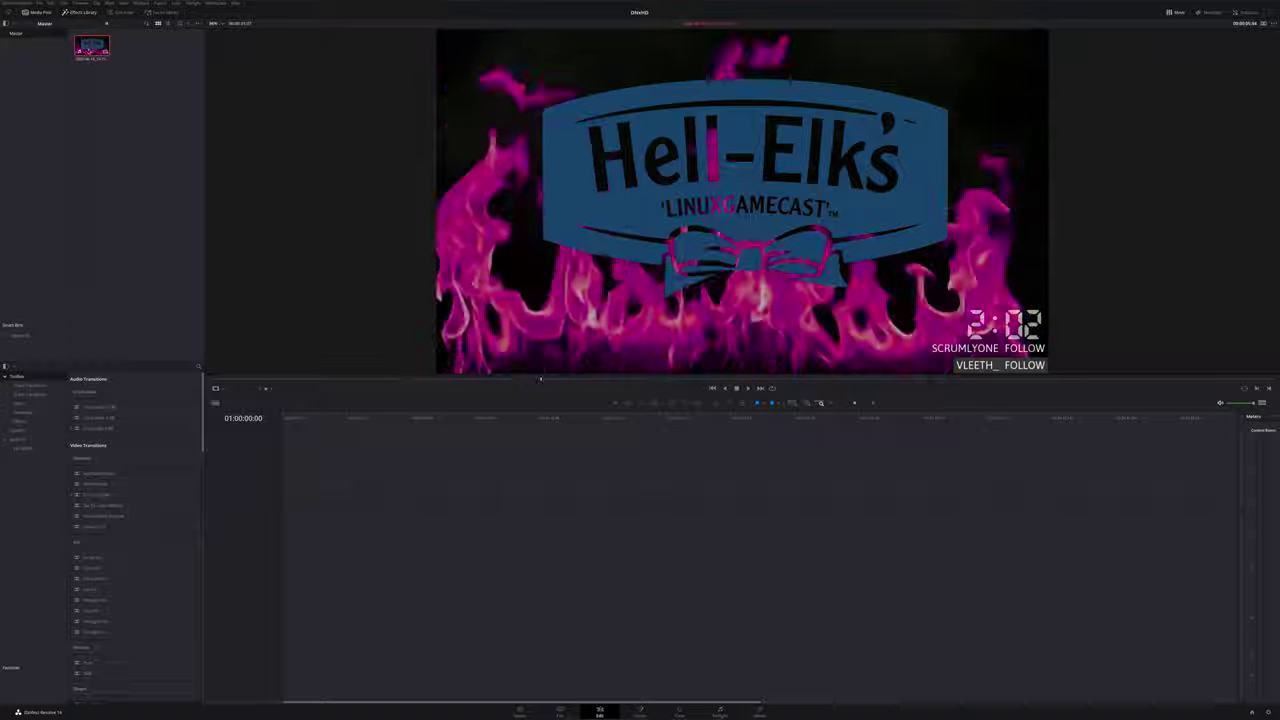
# Place the imported clip at the start of a new timeline and scrub through it
pyautogui.moveTo(91, 47); pyautogui.dragTo(333, 530)
pyautogui.moveTo(356, 415)
pyautogui.mouseDown()
pyautogui.moveTo(468, 415)
pyautogui.moveTo(344, 415)
pyautogui.mouseUp()
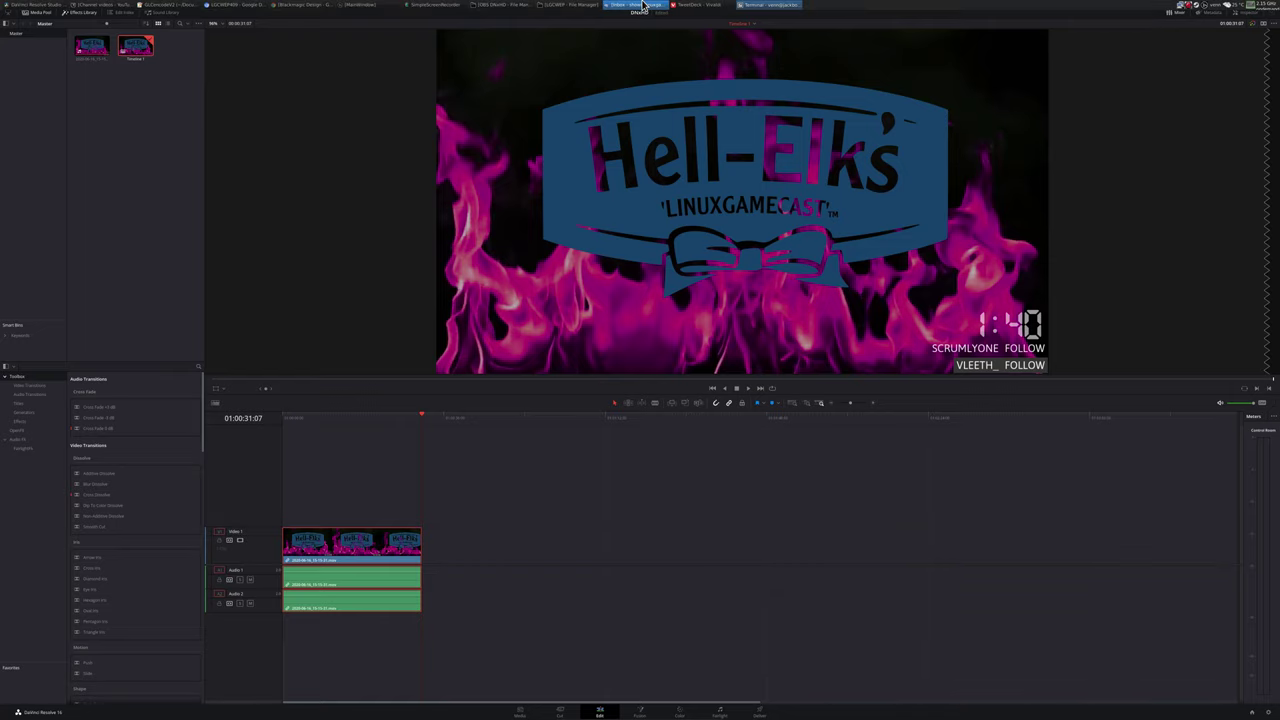
# Bring the LGCWEP folder window back up in the file manager
pyautogui.click(588, 5)
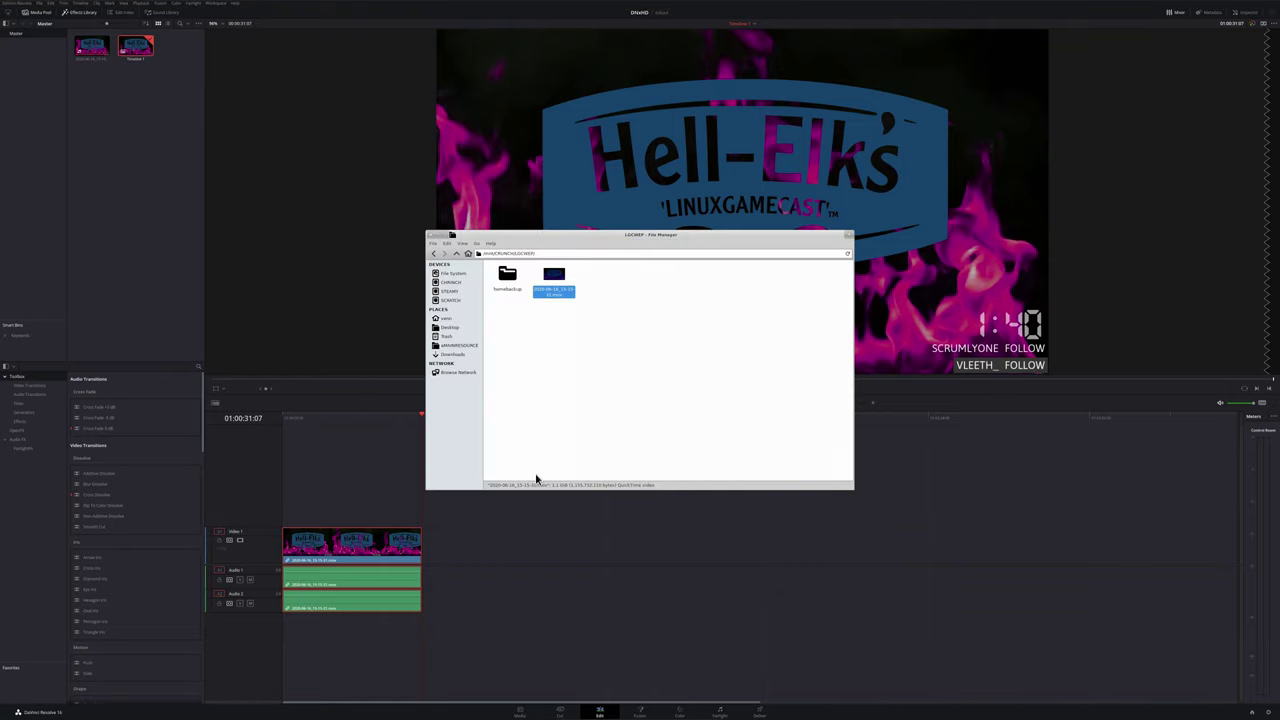